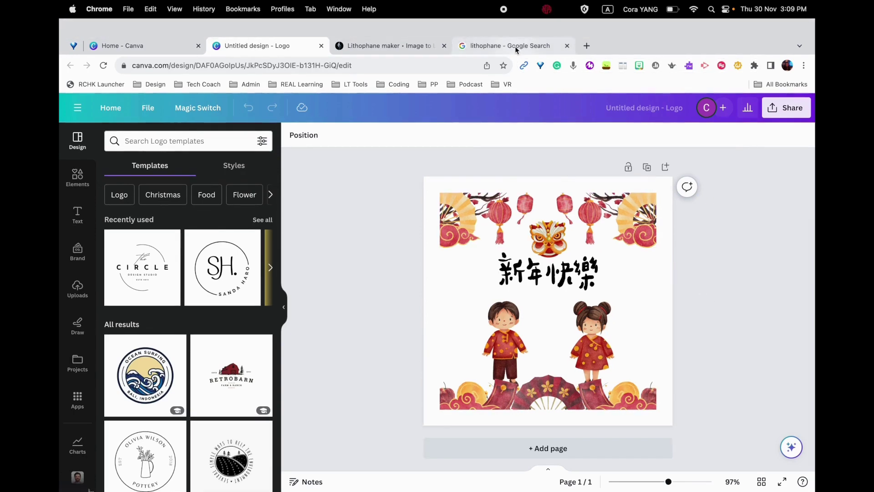
- Scroll through the lithophane image search results
{"action": "left_click", "coordinate": [515, 32]}
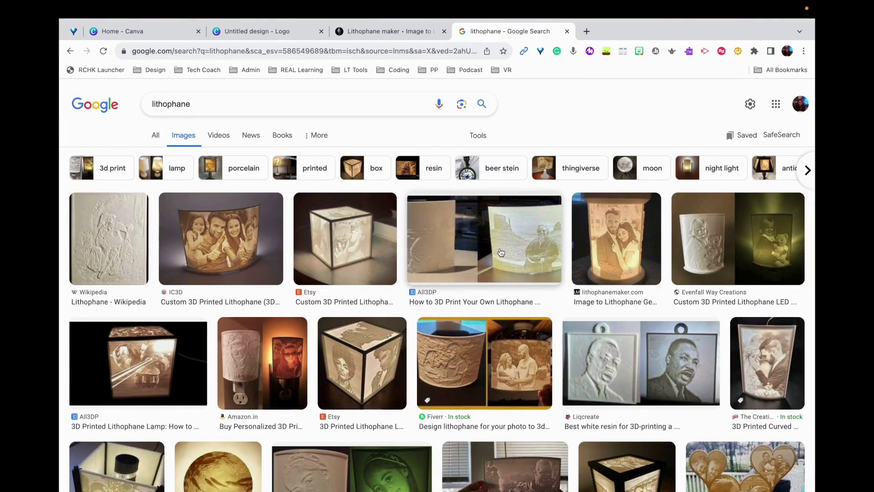
{"action": "scroll", "coordinate": [649, 389], "scroll_direction": "down", "scroll_amount": 1}
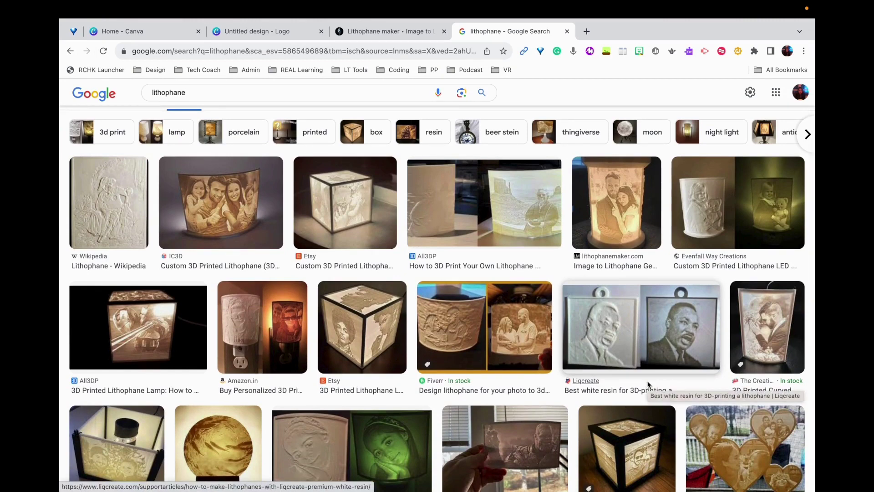
{"action": "scroll", "coordinate": [592, 364], "scroll_direction": "down", "scroll_amount": 1}
{"action": "scroll", "coordinate": [530, 343], "scroll_direction": "down", "scroll_amount": 3}
{"action": "scroll", "coordinate": [530, 344], "scroll_direction": "down", "scroll_amount": 1}
{"action": "scroll", "coordinate": [530, 343], "scroll_direction": "down", "scroll_amount": 2}
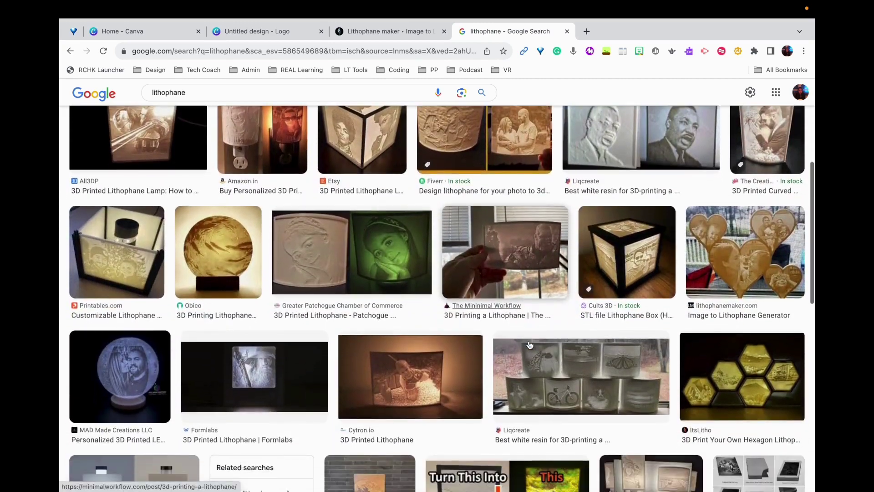
{"action": "scroll", "coordinate": [530, 345], "scroll_direction": "down", "scroll_amount": 2}
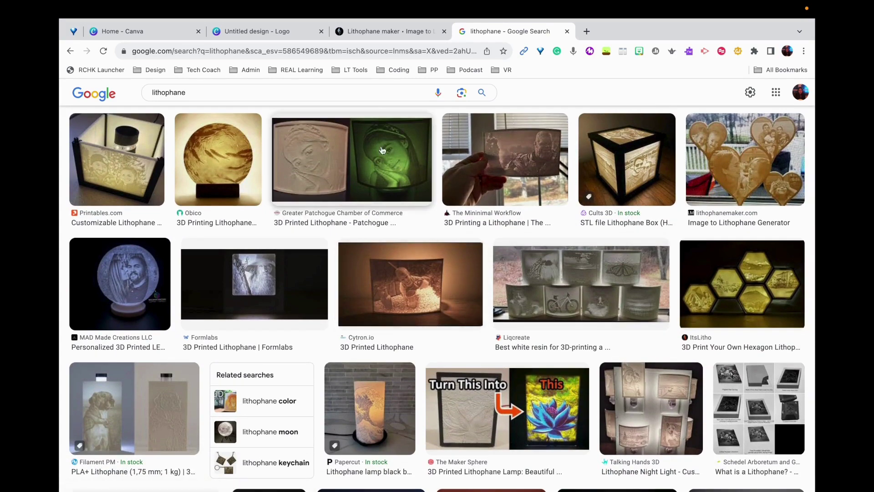
- Return to the Chinese New Year design and inspect its separate elements, starting with the lantern border
{"action": "left_click", "coordinate": [283, 34]}
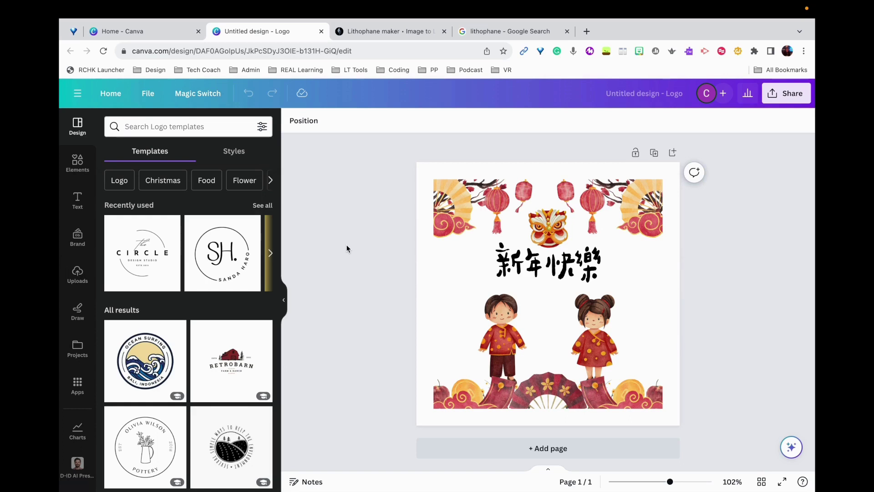
{"action": "left_click", "coordinate": [554, 234]}
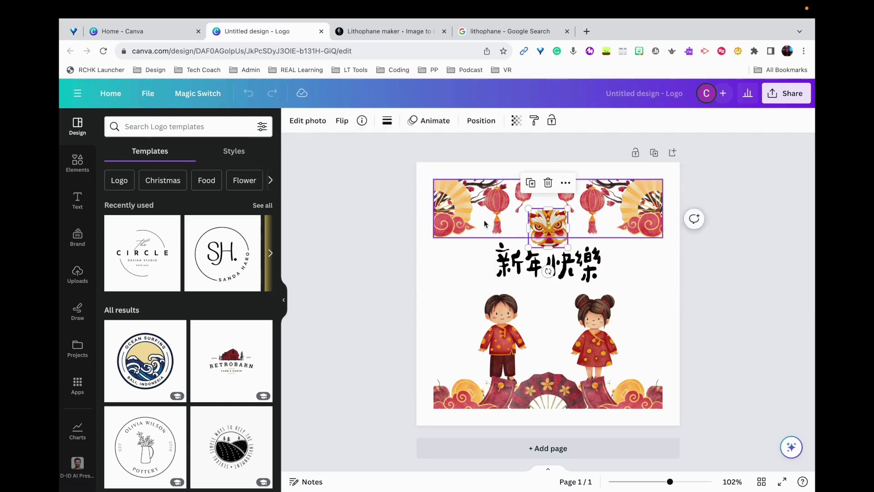
{"action": "key", "text": "Tab"}
{"action": "key", "text": "Tab"}
{"action": "key", "text": "Tab"}
{"action": "left_click", "coordinate": [760, 331]}
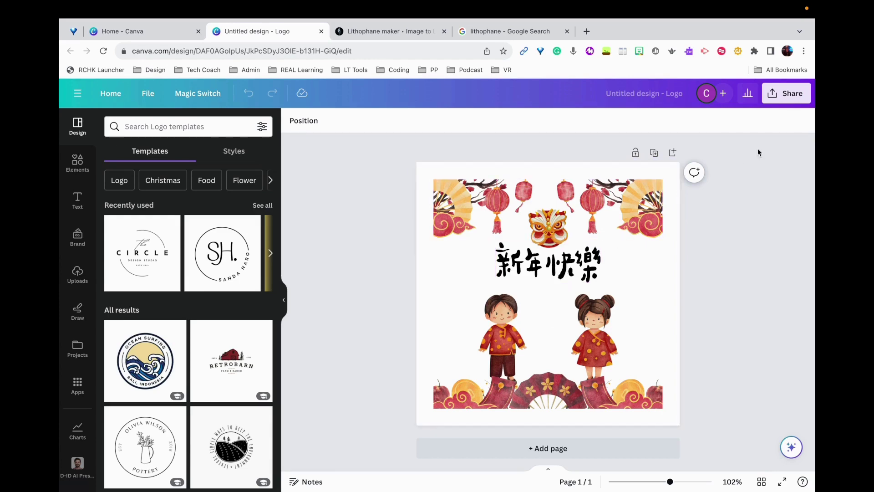
- Rename the Canva design to 'CNY'
{"action": "left_click", "coordinate": [659, 93]}
{"action": "key", "text": "BackSpace"}
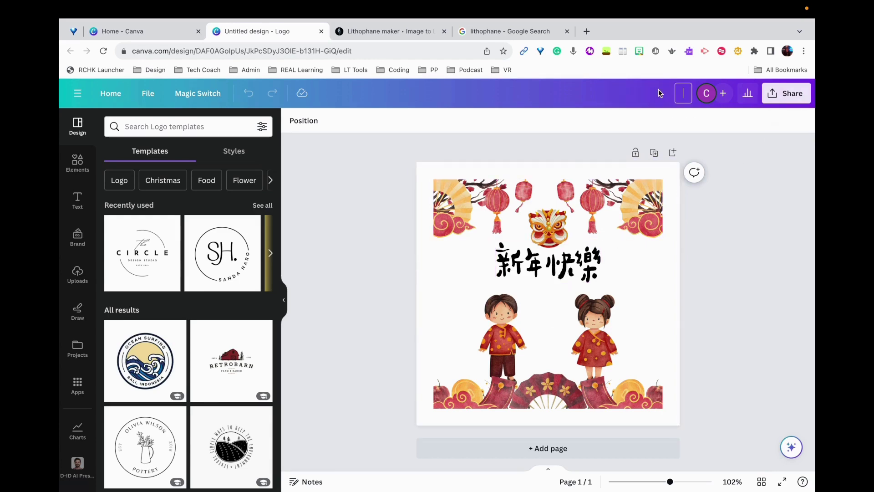
{"action": "type", "text": "CNY"}
{"action": "key", "text": "Return"}
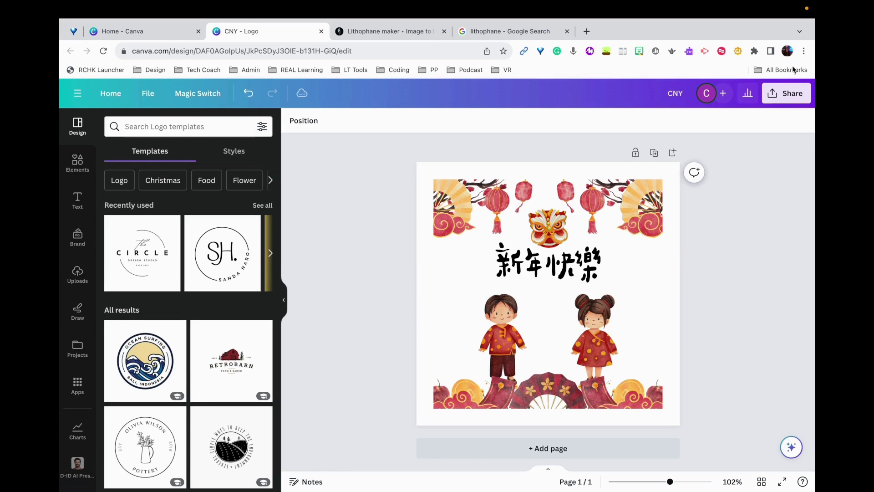
- Download the design as a PNG and dismiss the notifications
{"action": "left_click", "coordinate": [787, 91]}
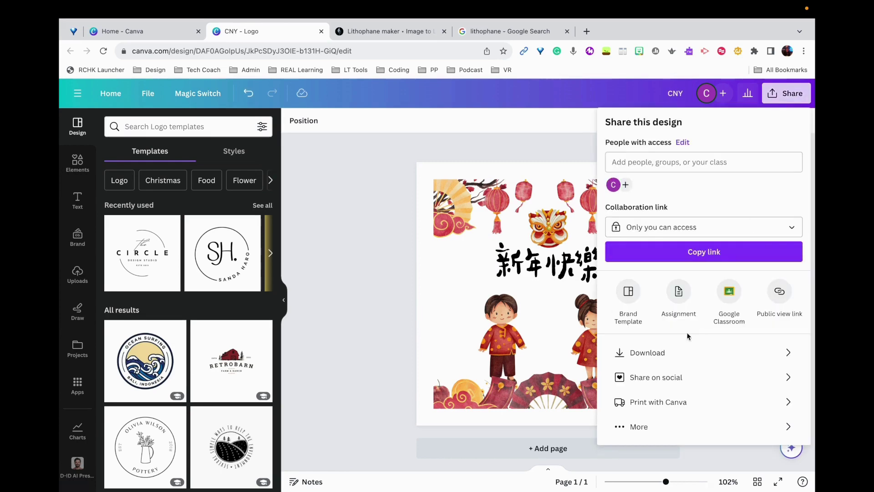
{"action": "left_click", "coordinate": [675, 354]}
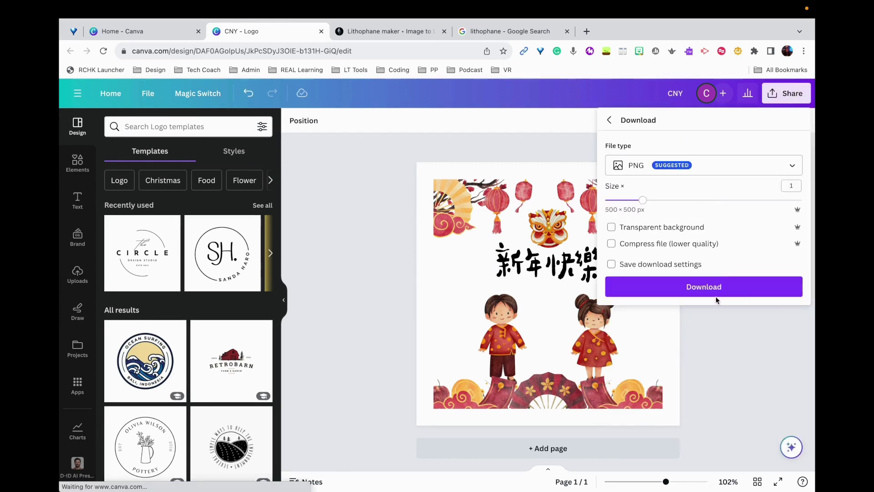
{"action": "left_click", "coordinate": [715, 294]}
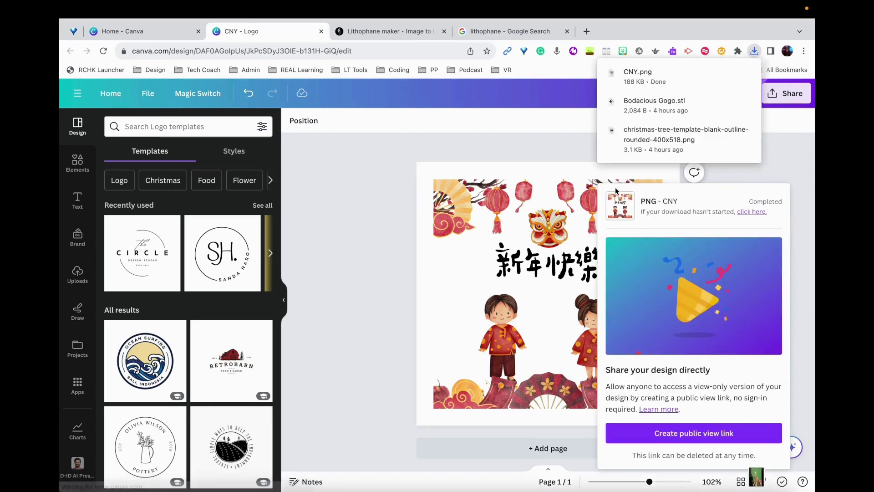
{"action": "left_click", "coordinate": [370, 160]}
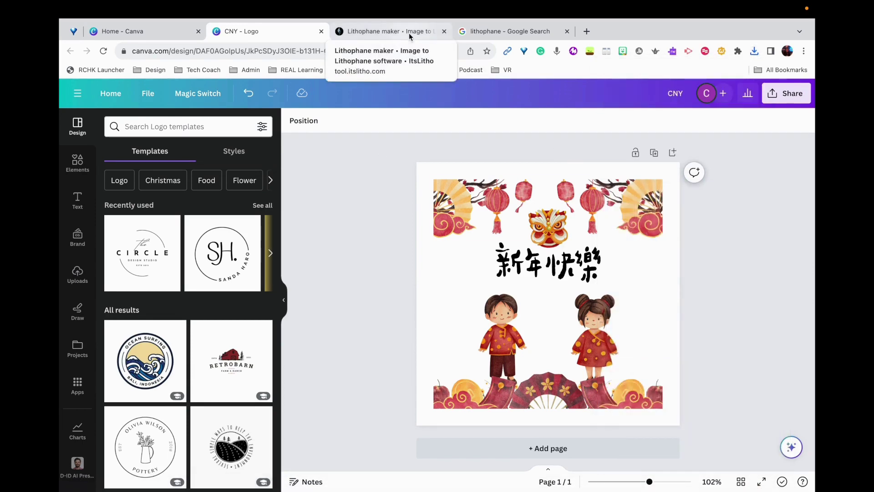
- Load tool.itslitho.com in the lithophane maker tab and return to its image upload page
{"action": "left_click", "coordinate": [361, 30]}
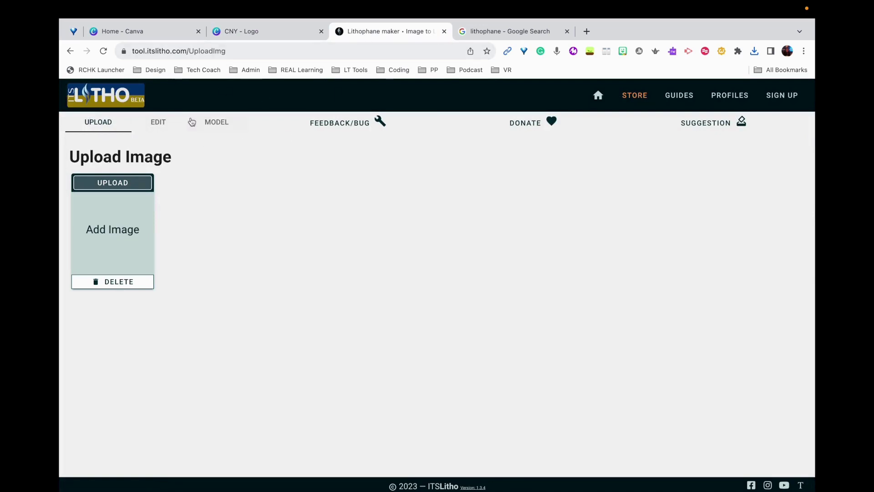
{"action": "double_click", "coordinate": [223, 52]}
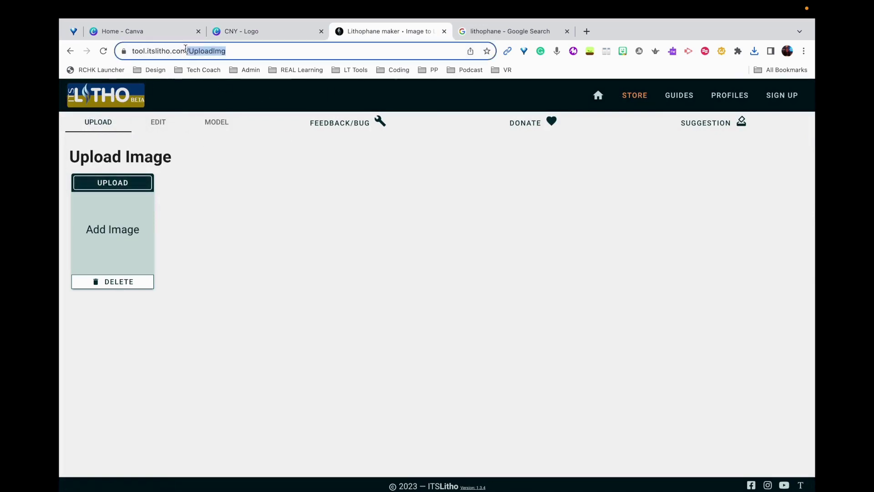
{"action": "key", "text": "BackSpace"}
{"action": "type", "text": "CreateMode"}
{"action": "key", "text": "Return"}
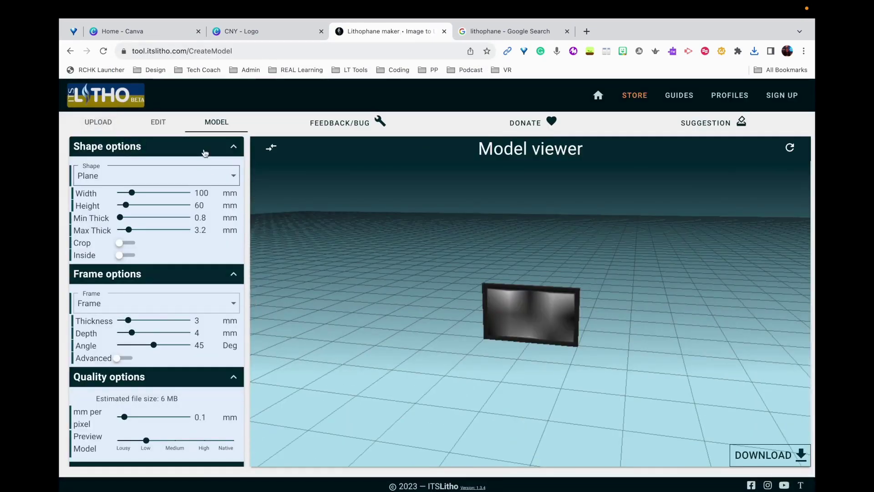
{"action": "left_click", "coordinate": [97, 125]}
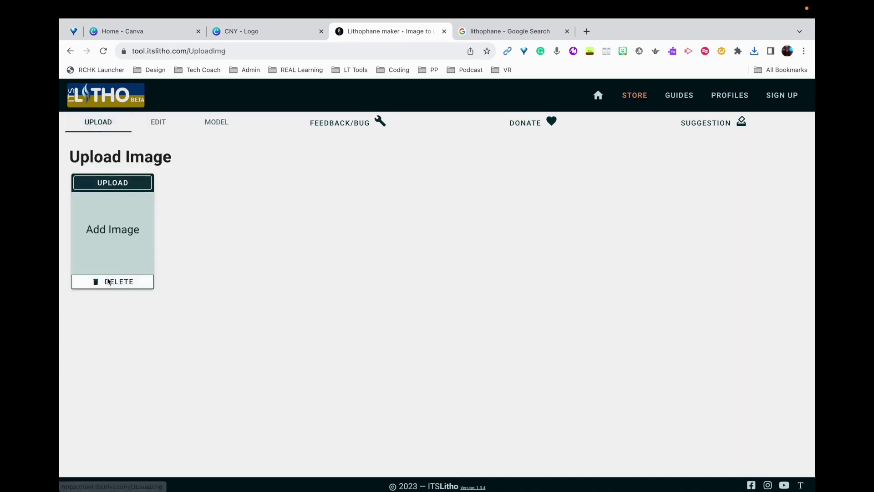
- Upload CNY.png from the Downloads folder
{"action": "left_click", "coordinate": [117, 181]}
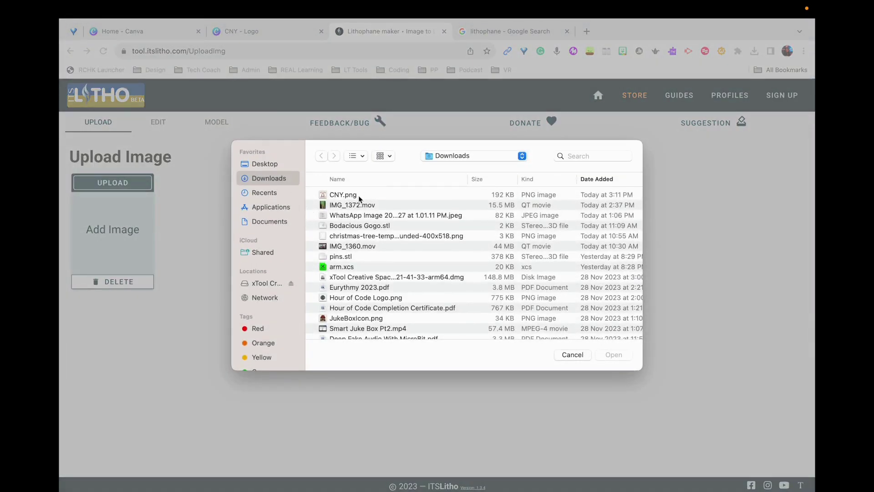
{"action": "double_click", "coordinate": [364, 195]}
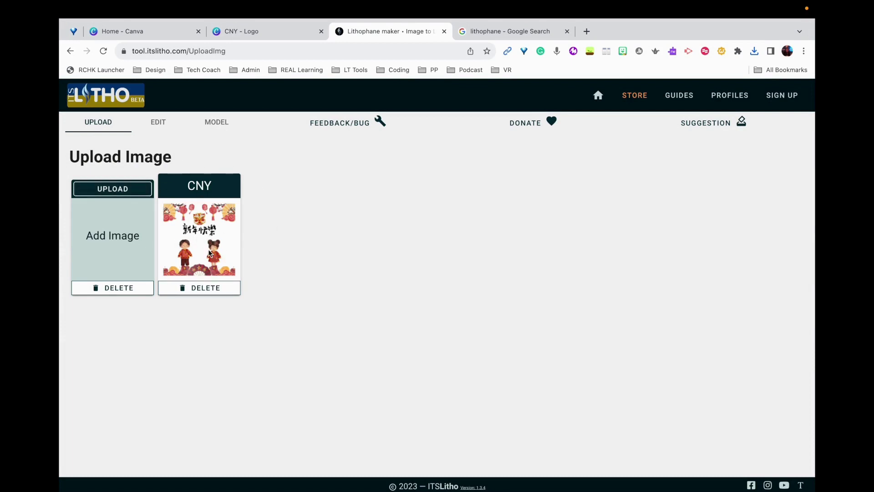
- Switch on the Mirror toggle in the EDIT tab to flip the CNY image horizontally
{"action": "left_click", "coordinate": [158, 123]}
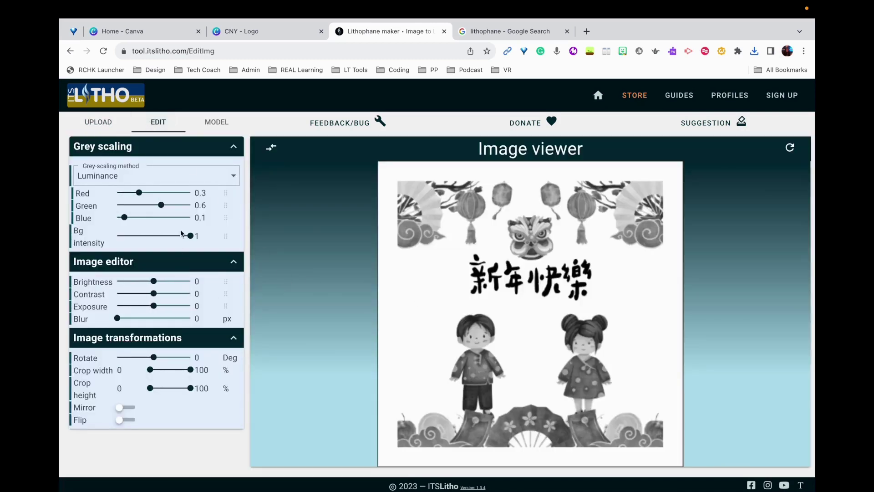
{"action": "scroll", "coordinate": [156, 307], "scroll_direction": "down", "scroll_amount": 1}
{"action": "left_click", "coordinate": [121, 408]}
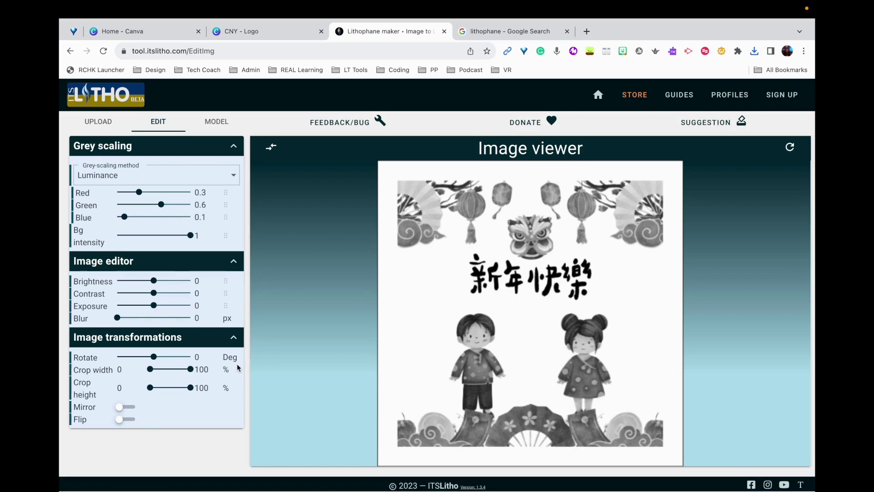
{"action": "left_click", "coordinate": [124, 407]}
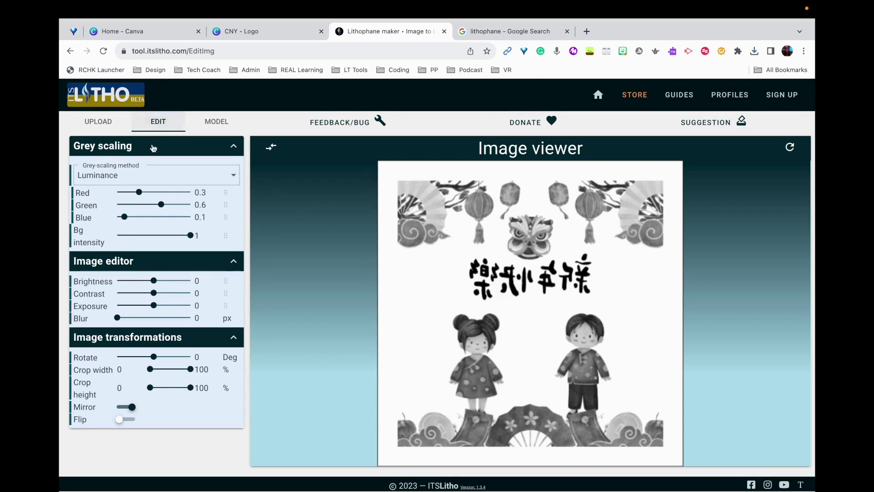
- In the MODEL tab, preview the Cylinder shape, then switch back to a flat Plane
{"action": "left_click", "coordinate": [217, 130]}
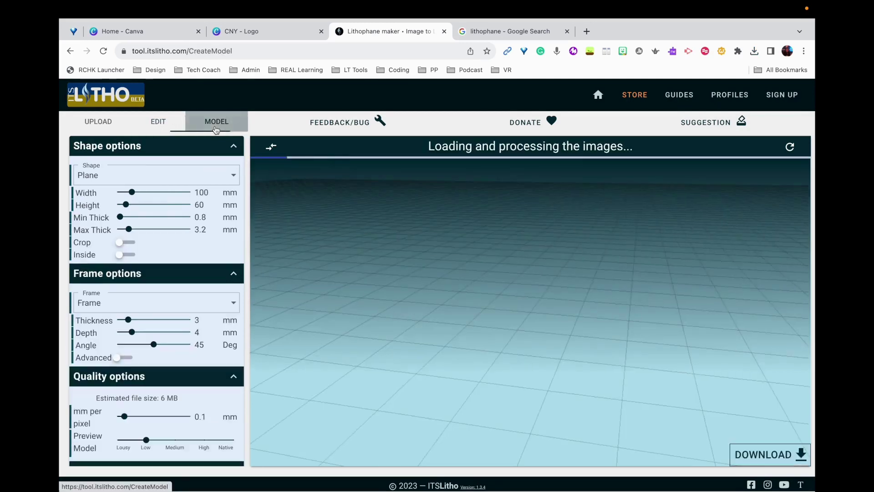
{"action": "left_click", "coordinate": [168, 183]}
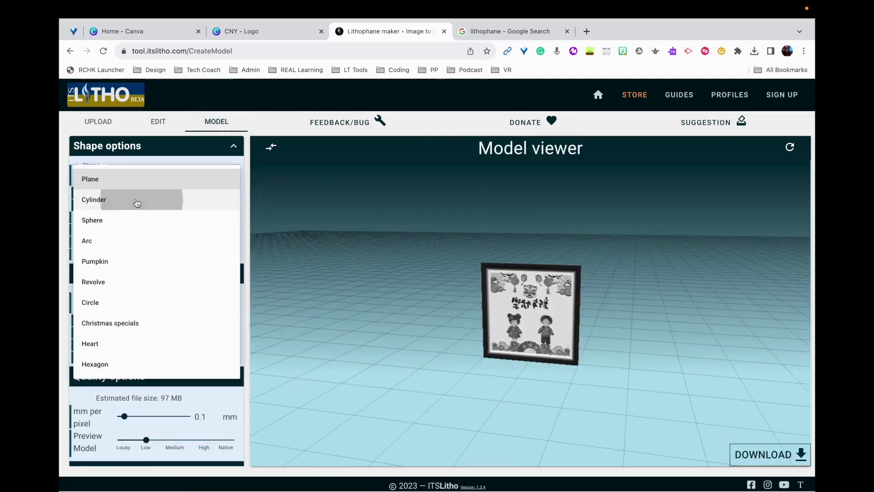
{"action": "left_click", "coordinate": [137, 199]}
{"action": "left_click", "coordinate": [163, 181]}
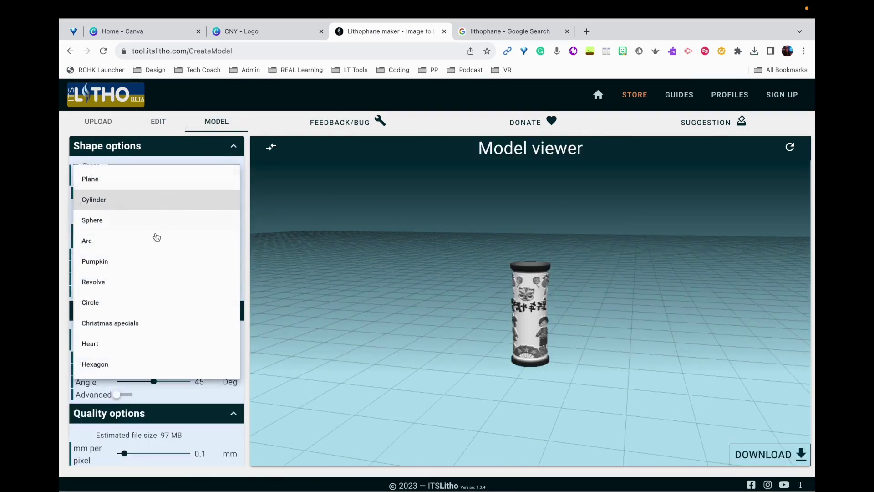
{"action": "left_click", "coordinate": [117, 180]}
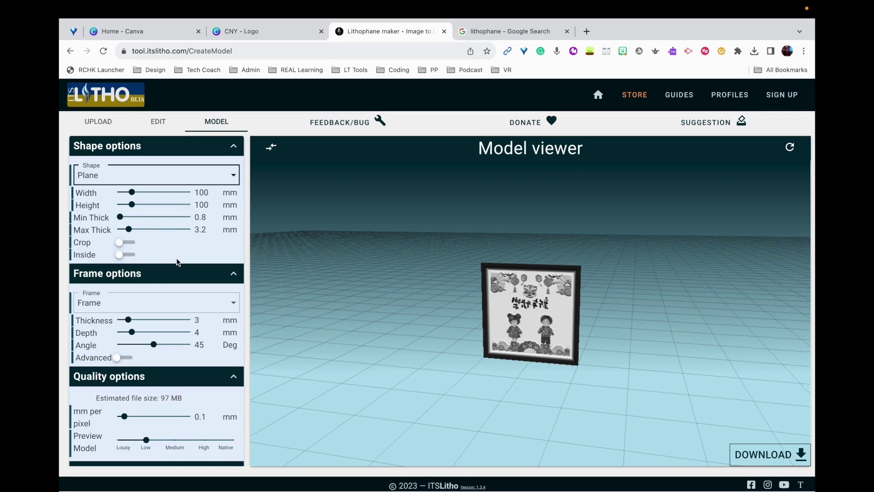
- Set the Frame to None, briefly try Border, then return to None
{"action": "left_click", "coordinate": [166, 301]}
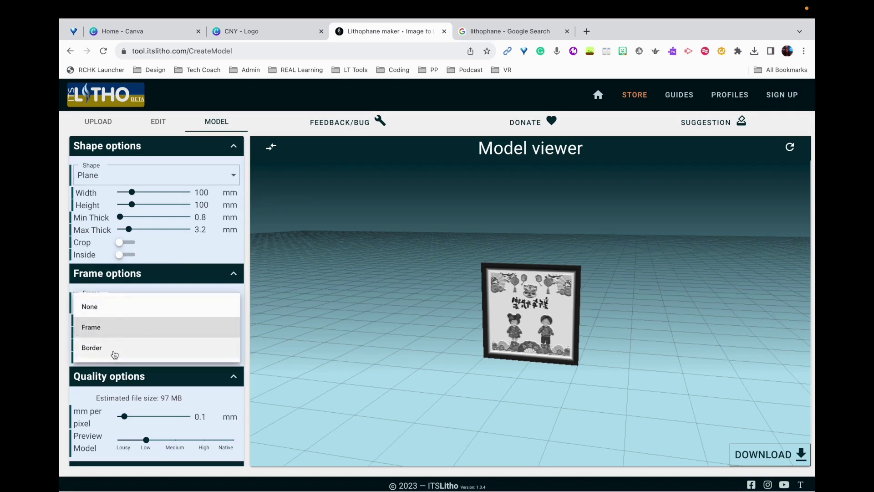
{"action": "left_click", "coordinate": [117, 307]}
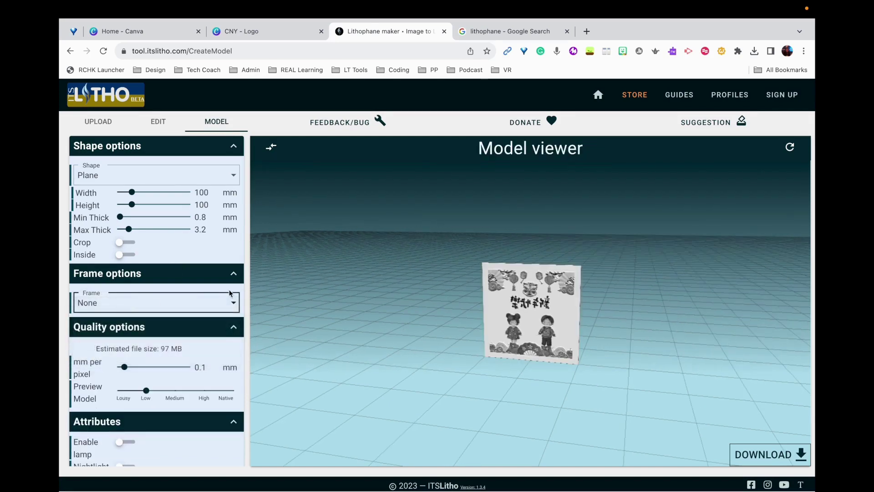
{"action": "left_click", "coordinate": [211, 304]}
{"action": "left_click", "coordinate": [149, 348]}
{"action": "left_click", "coordinate": [188, 304]}
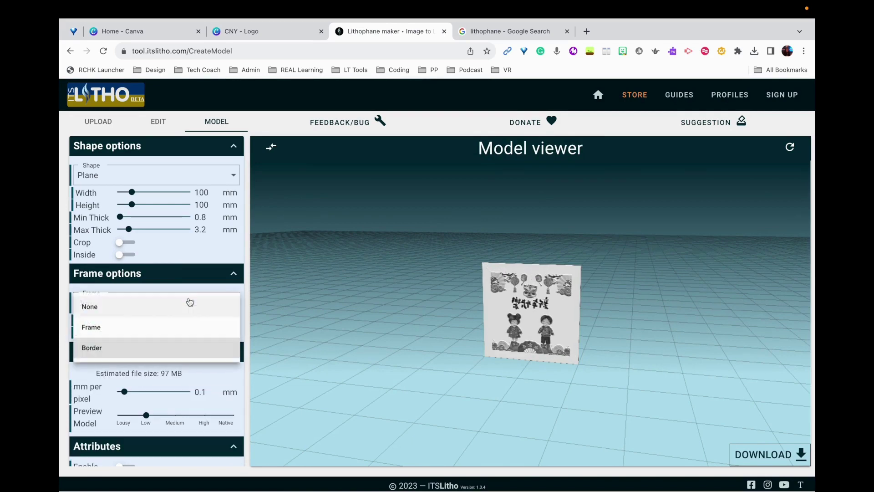
{"action": "left_click", "coordinate": [131, 314]}
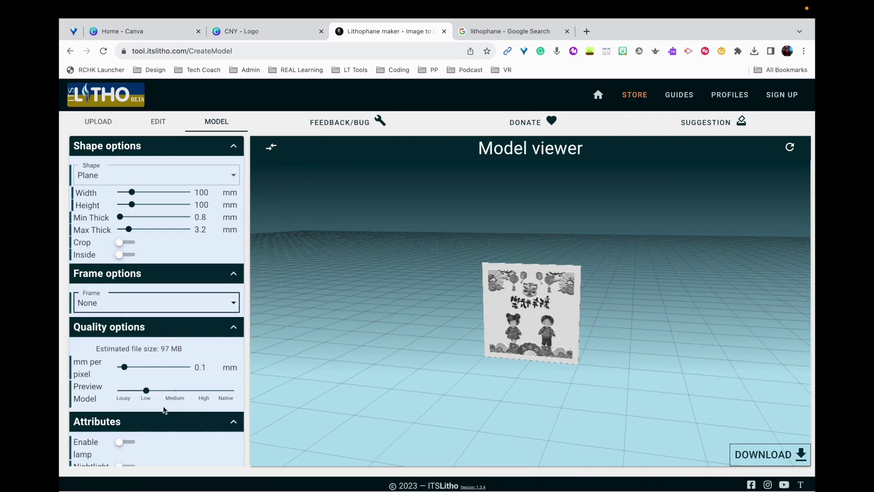
- Expand the Model options and Image options sections to review lighting and image placement
{"action": "scroll", "coordinate": [152, 397], "scroll_direction": "down", "scroll_amount": 1}
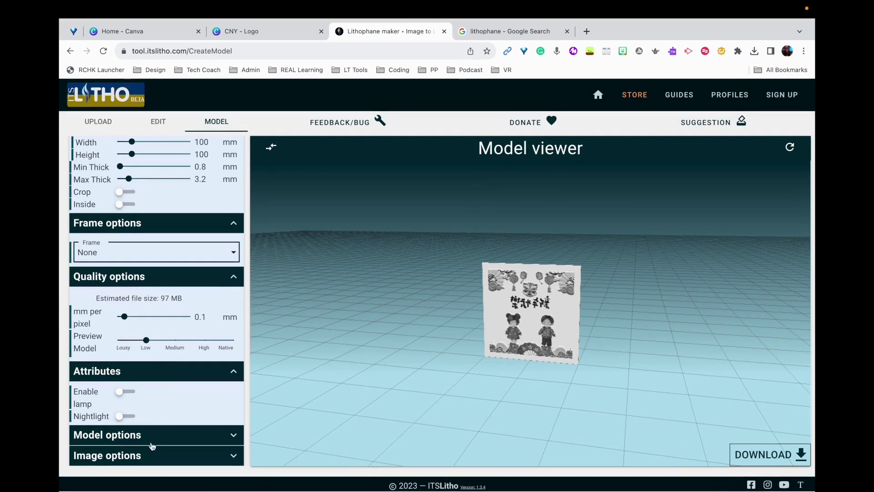
{"action": "scroll", "coordinate": [179, 313], "scroll_direction": "up", "scroll_amount": 1}
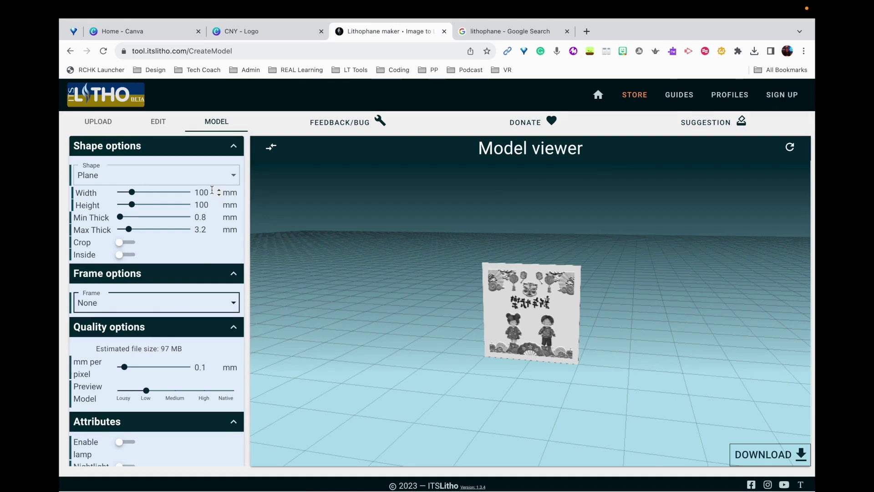
{"action": "scroll", "coordinate": [164, 329], "scroll_direction": "down", "scroll_amount": 1}
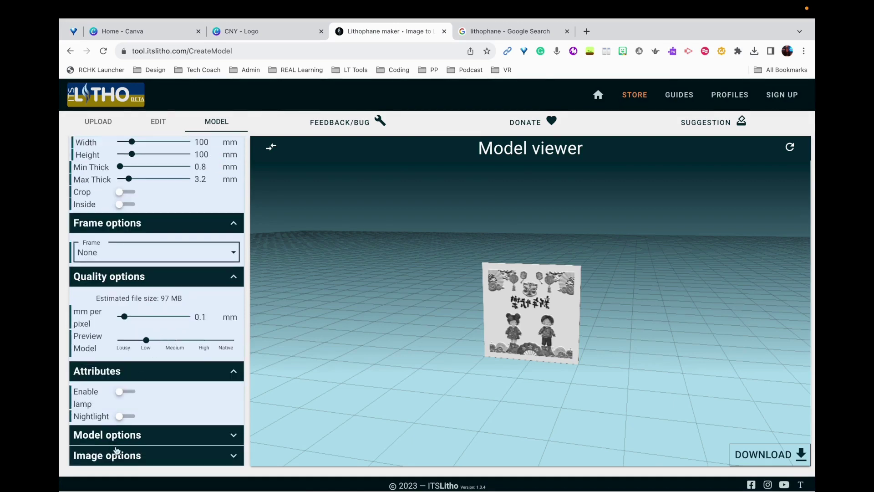
{"action": "left_click", "coordinate": [152, 436]}
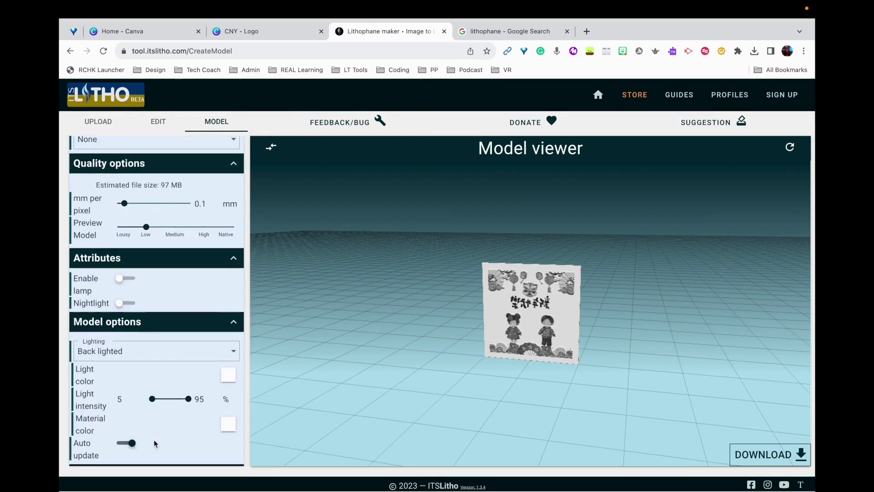
{"action": "left_click", "coordinate": [154, 457]}
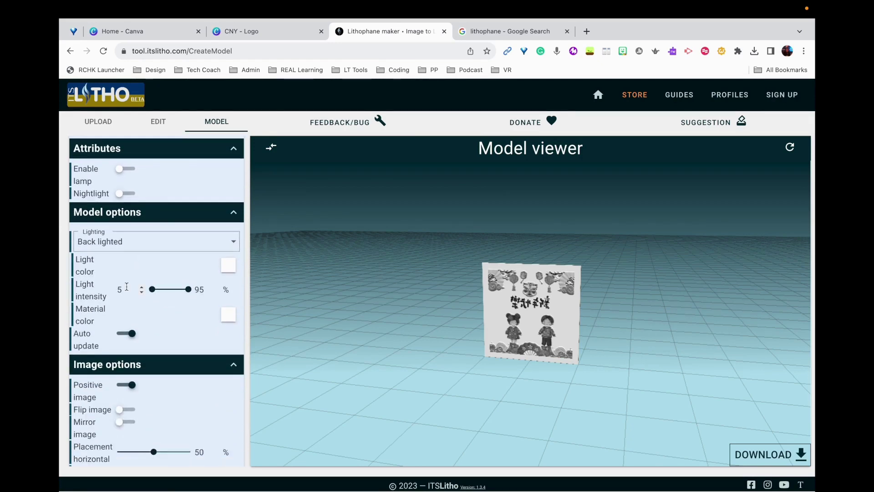
{"action": "scroll", "coordinate": [127, 286], "scroll_direction": "down", "scroll_amount": 1}
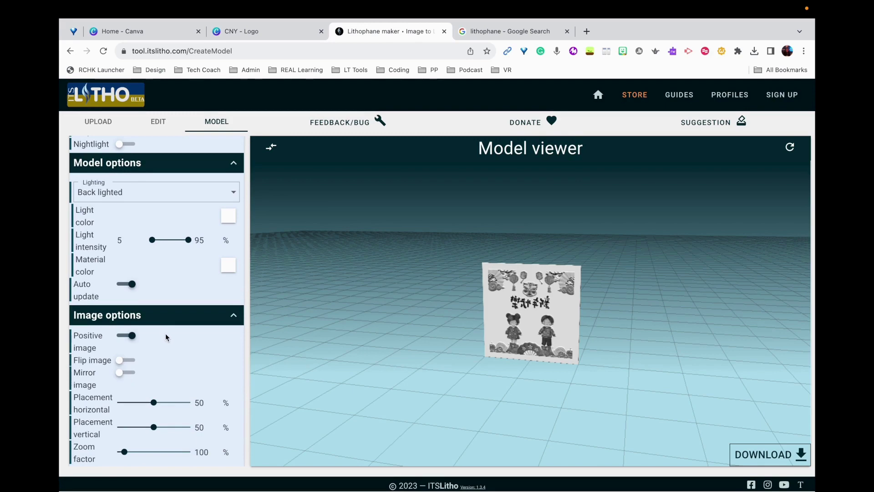
{"action": "scroll", "coordinate": [166, 337], "scroll_direction": "down", "scroll_amount": 1}
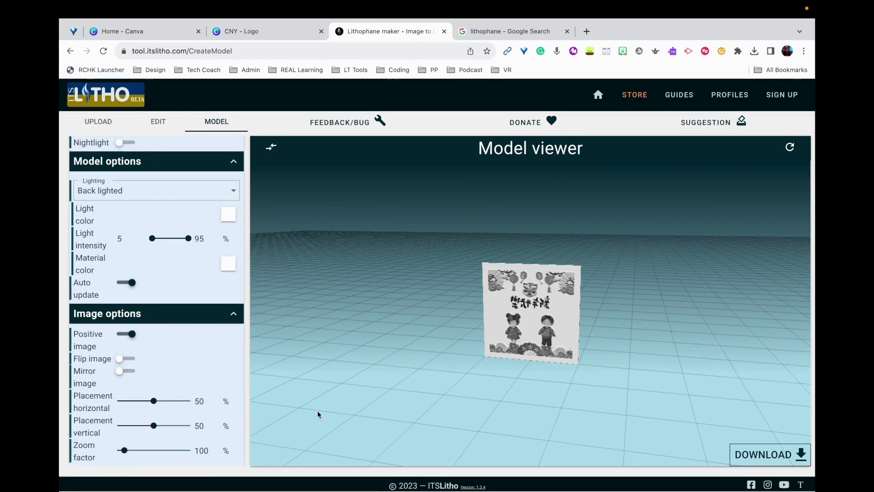
- Generate the lithophane and save it as the STL file ItsLitho_CNY.stl
{"action": "left_click", "coordinate": [755, 456]}
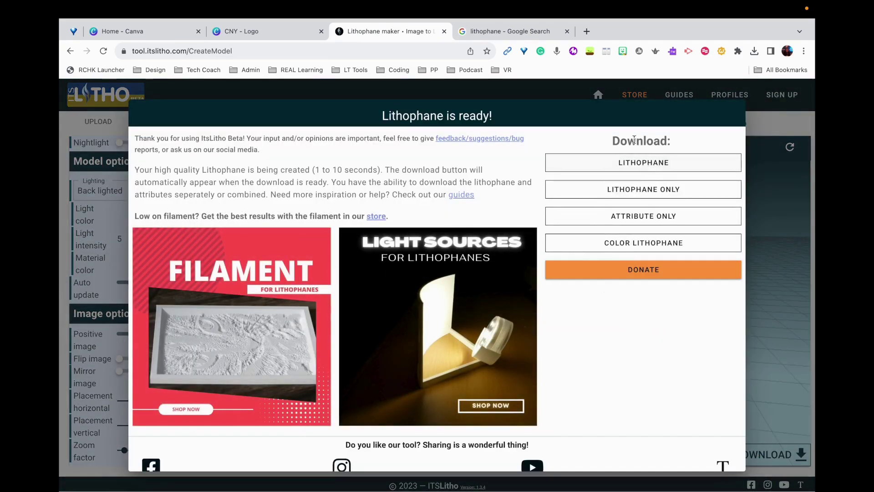
{"action": "left_click", "coordinate": [663, 171]}
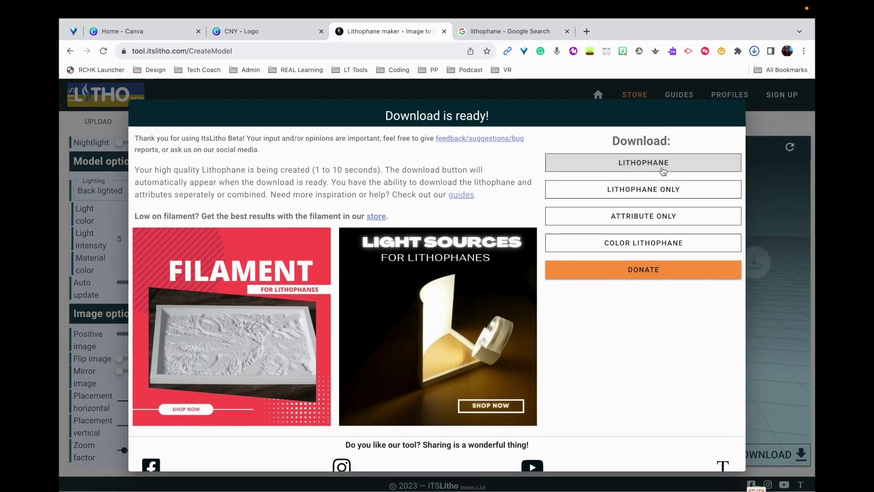